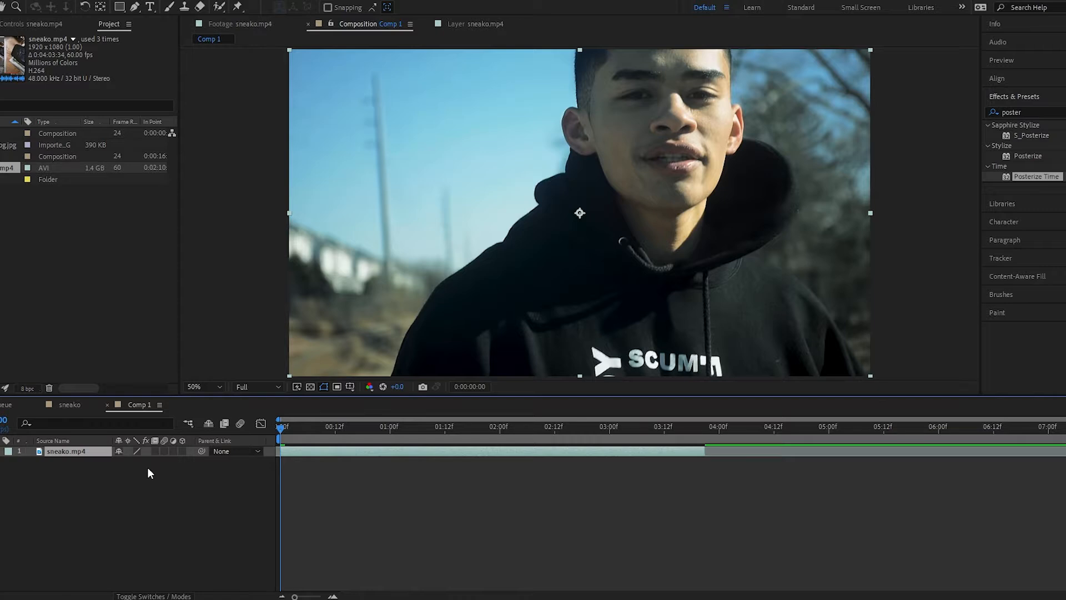
# Step: Open the sneako.mp4 layer in the Layer panel and select the Roto Brush tool
pyautogui.press('space')
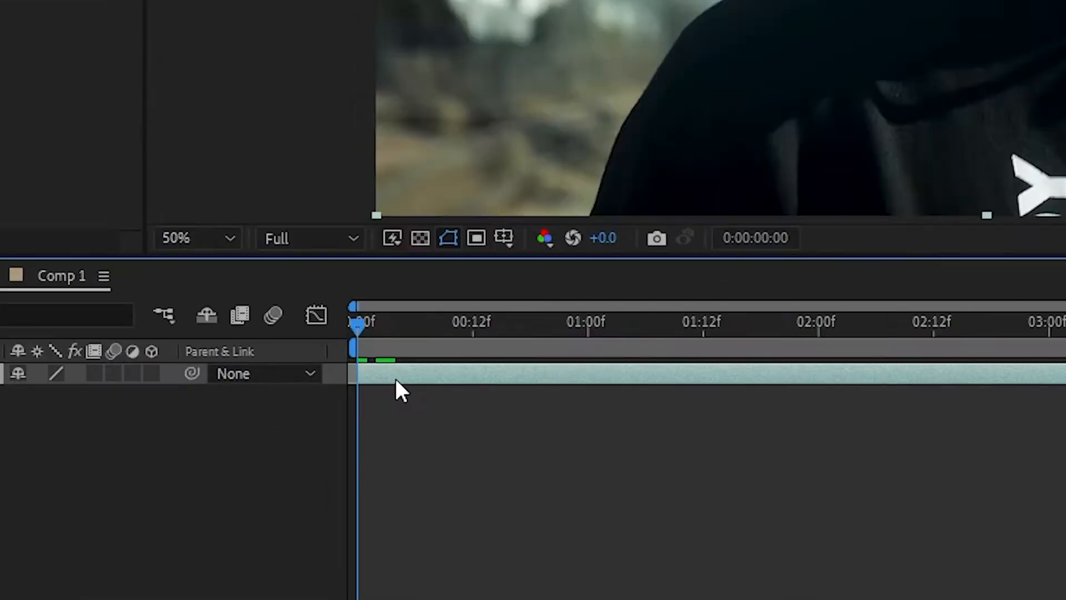
pyautogui.doubleClick(298, 452)
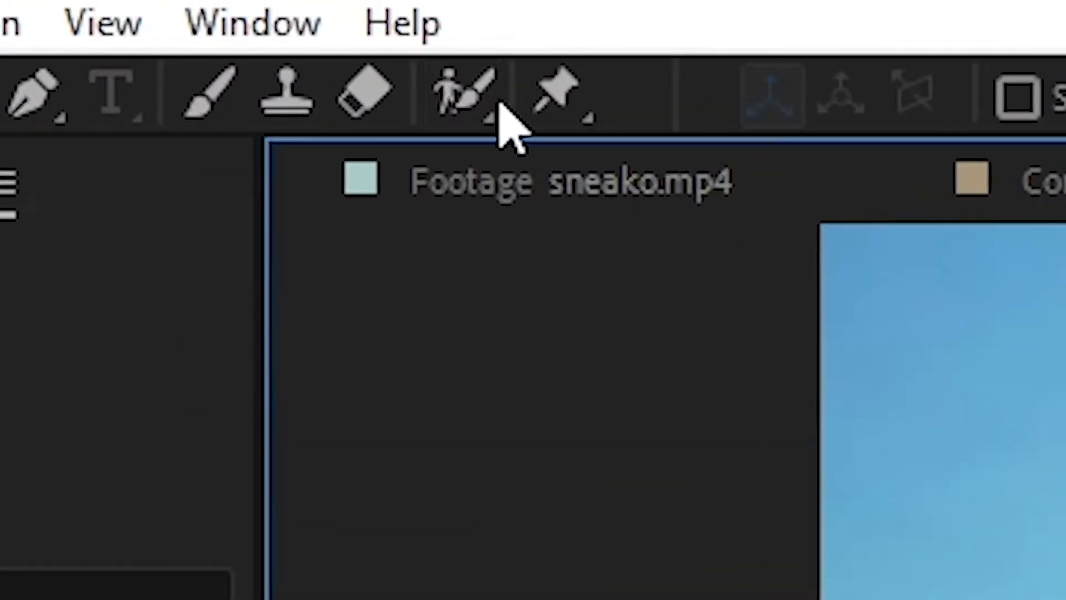
pyautogui.click(481, 114)
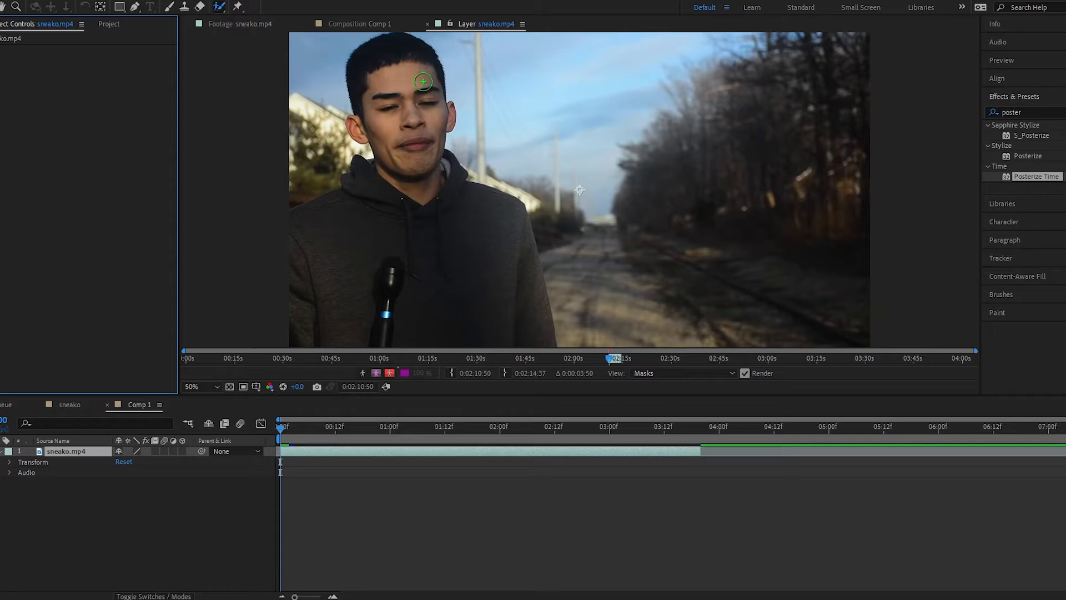
# Step: Paint Roto Brush strokes over the person to select them, subtracting the background area beside the ear
pyautogui.moveTo(395, 49)
pyautogui.mouseDown()
pyautogui.moveTo(378, 64)
pyautogui.moveTo(411, 178)
pyautogui.moveTo(336, 242)
pyautogui.moveTo(422, 290)
pyautogui.moveTo(515, 311)
pyautogui.moveTo(517, 244)
pyautogui.mouseUp()
pyautogui.moveTo(517, 244); pyautogui.dragTo(451, 245)
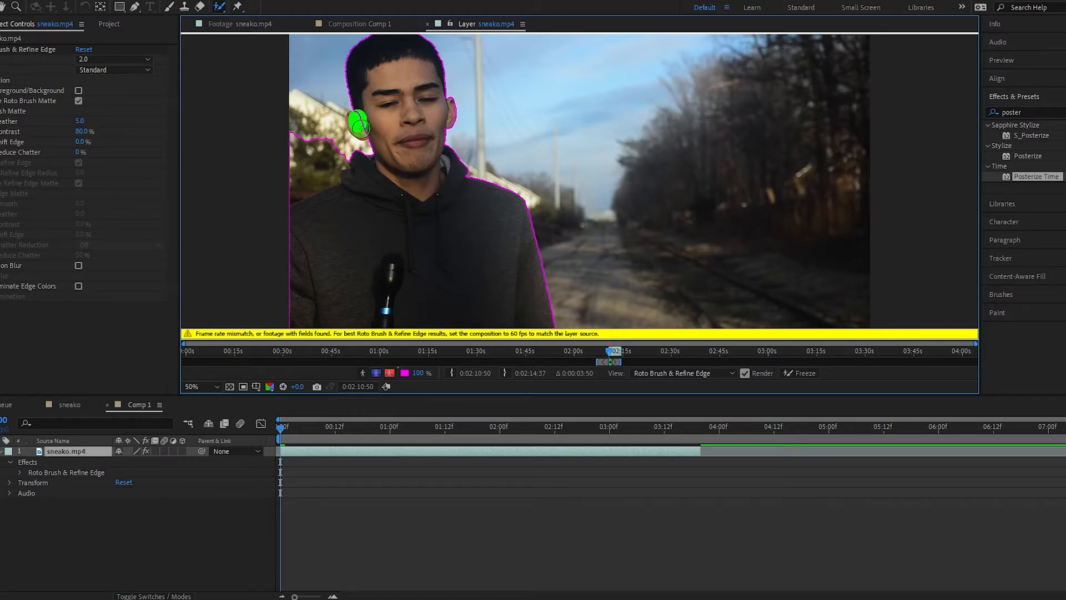
pyautogui.moveTo(361, 130); pyautogui.dragTo(363, 130)
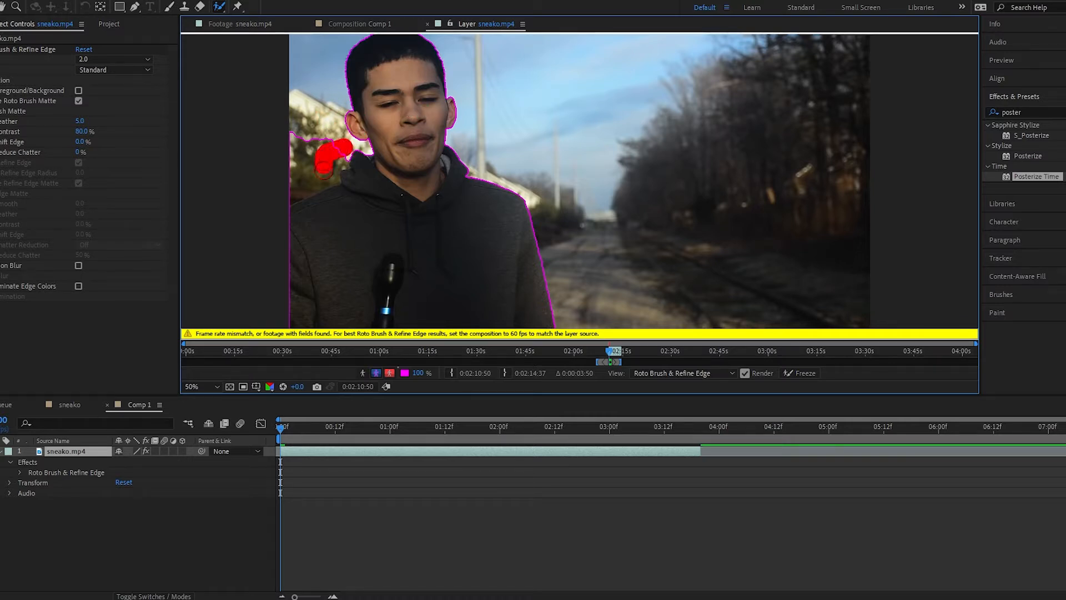
pyautogui.moveTo(267, 182); pyautogui.dragTo(267, 179)
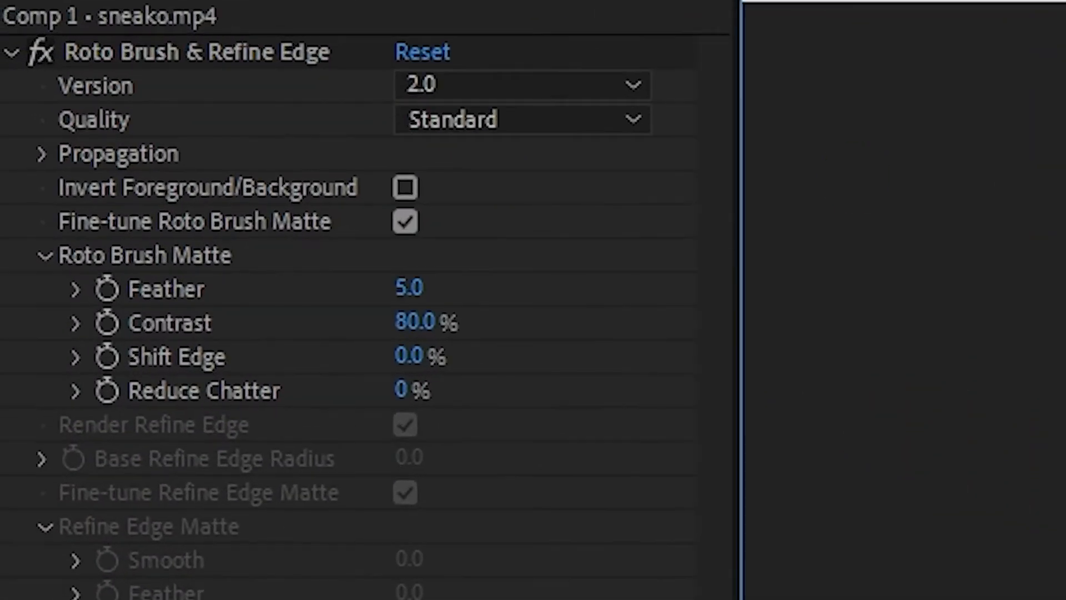
# Step: Set the Roto Brush & Refine Edge quality to Best
pyautogui.click(574, 119)
pyautogui.click(536, 201)
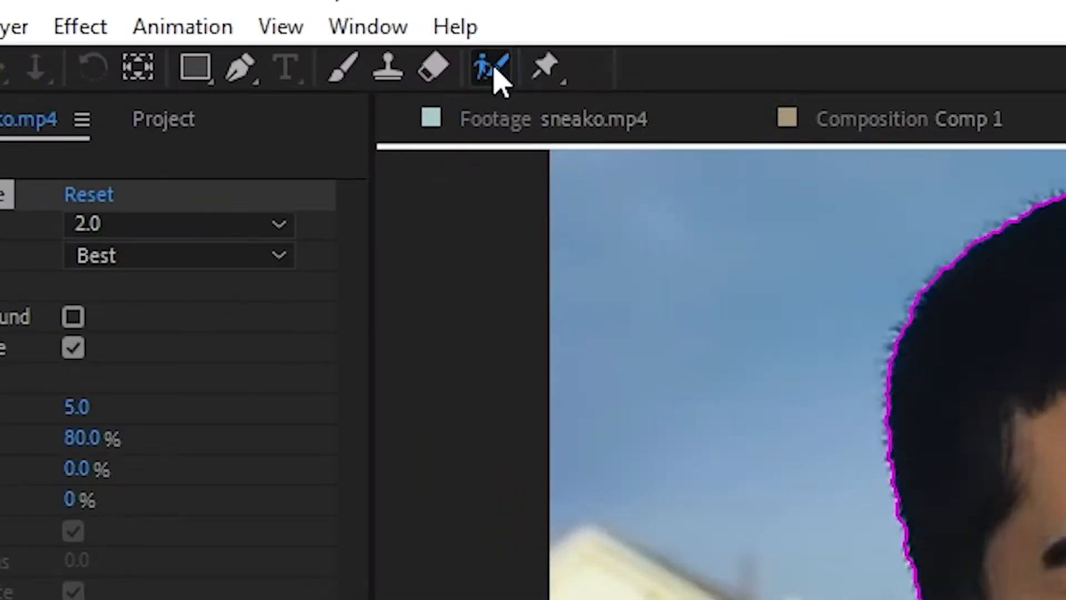
# Step: Switch to the Refine Edge Tool and paint refine strokes along the hair outline
pyautogui.click(220, 6)
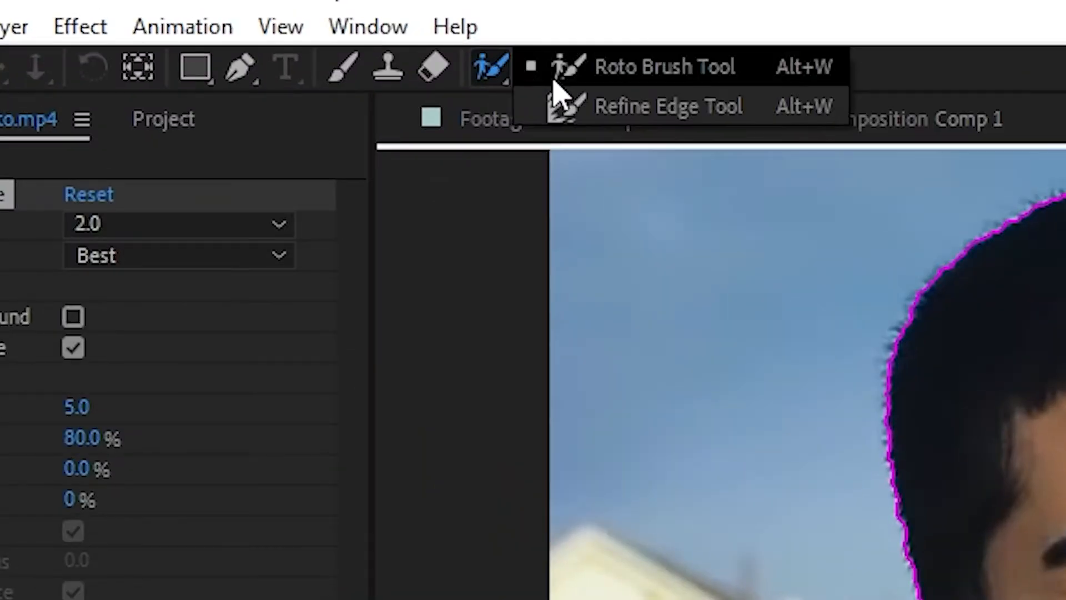
pyautogui.click(669, 109)
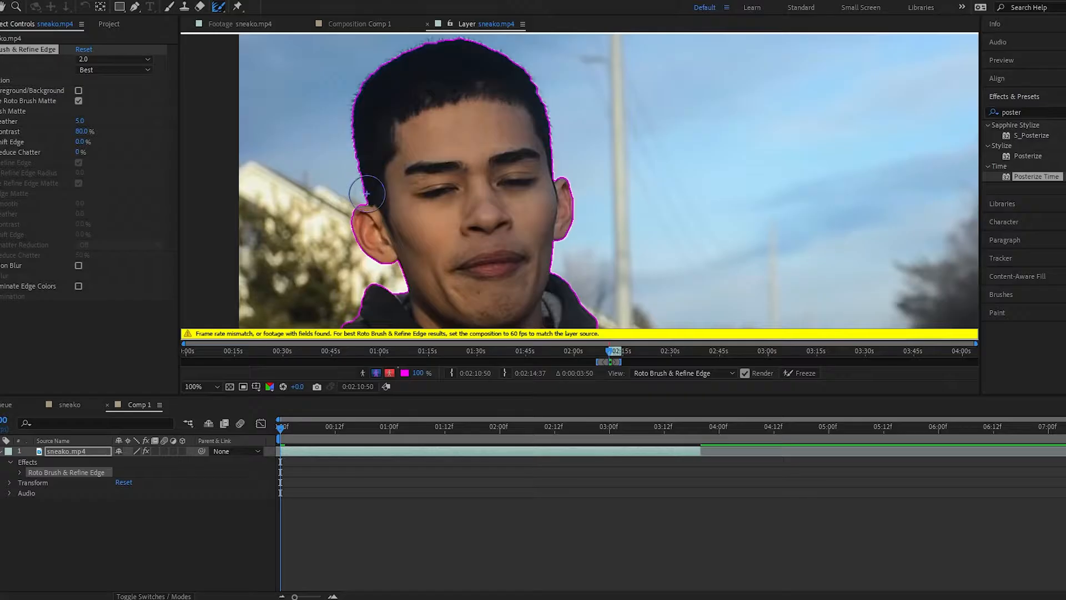
pyautogui.moveTo(363, 97)
pyautogui.mouseDown()
pyautogui.moveTo(378, 75)
pyautogui.moveTo(487, 48)
pyautogui.mouseUp()
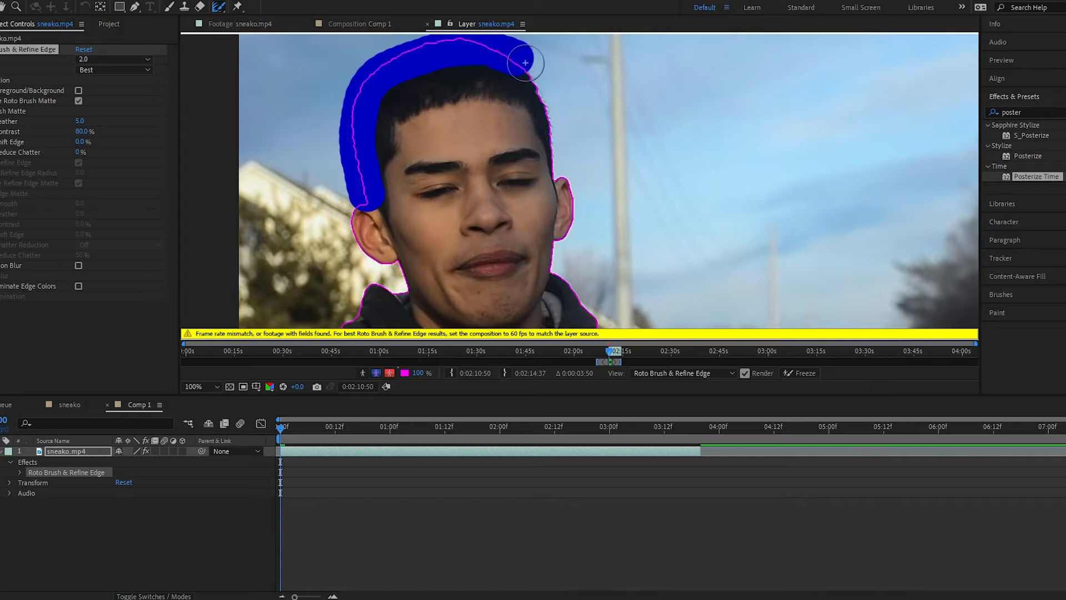
pyautogui.moveTo(543, 93); pyautogui.dragTo(566, 170)
pyautogui.scroll(-2, 563, 161)
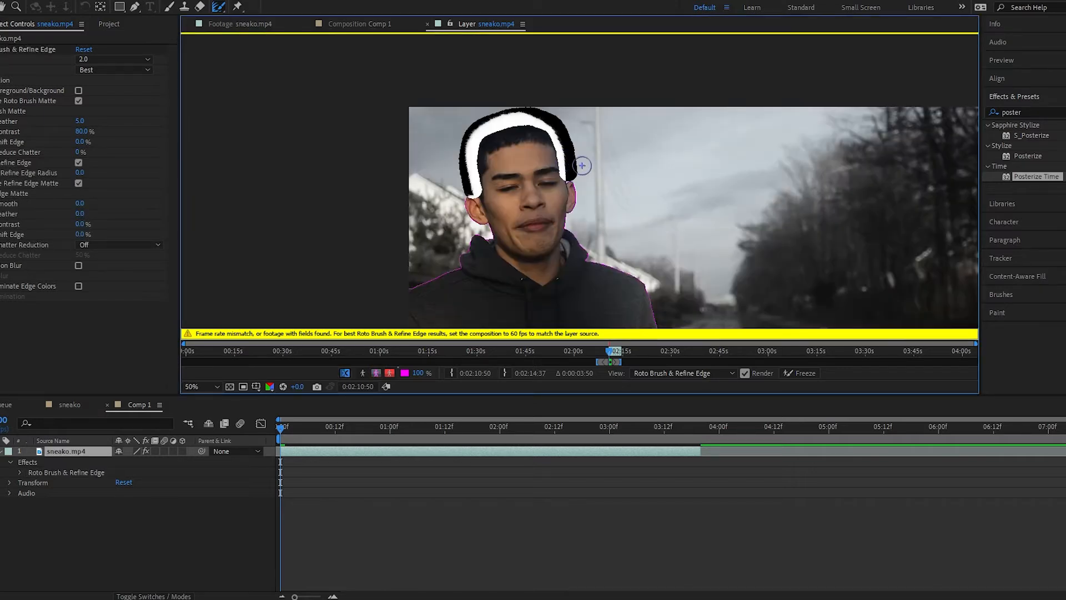
pyautogui.moveTo(606, 219); pyautogui.dragTo(559, 180)
pyautogui.moveTo(611, 224); pyautogui.dragTo(552, 177)
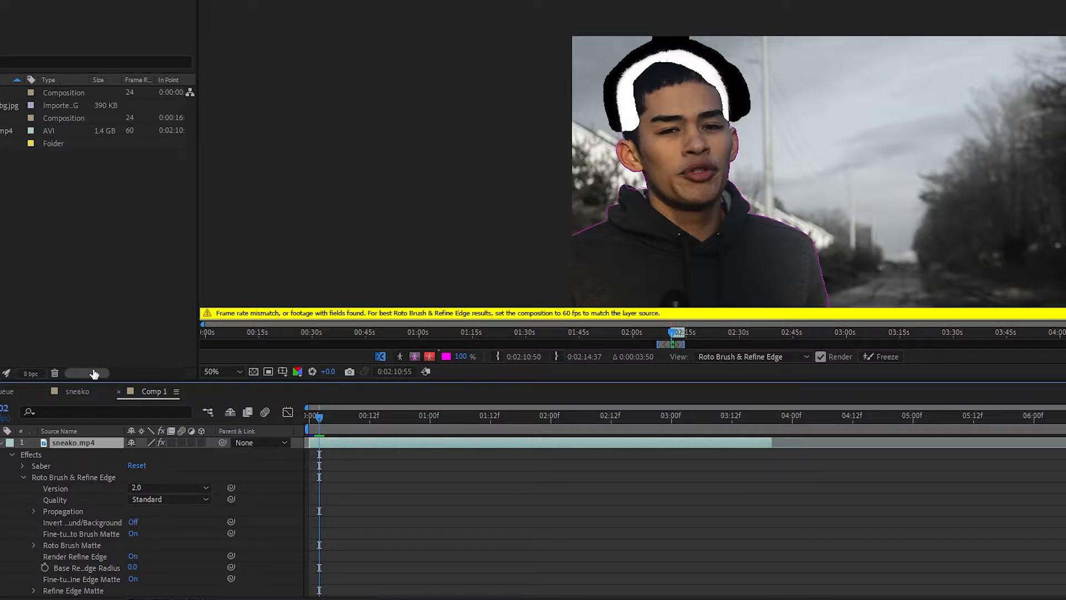
# Step: Open the Comp 1 composition settings and set the frame rate to 60 fps
pyautogui.rightClick(151, 391)
pyautogui.click(243, 159)
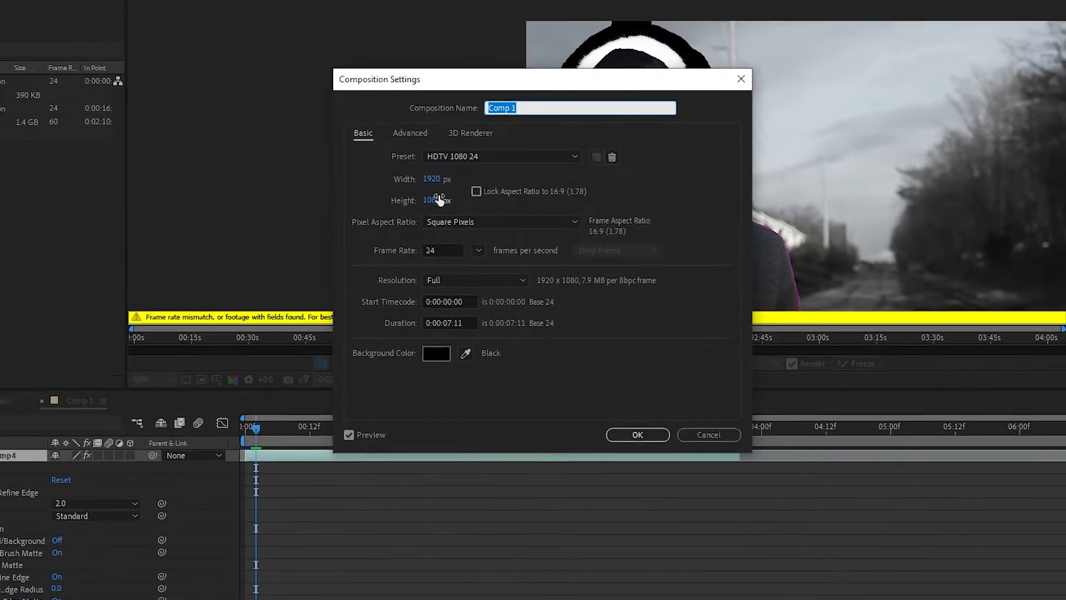
pyautogui.click(438, 250)
pyautogui.write('60')
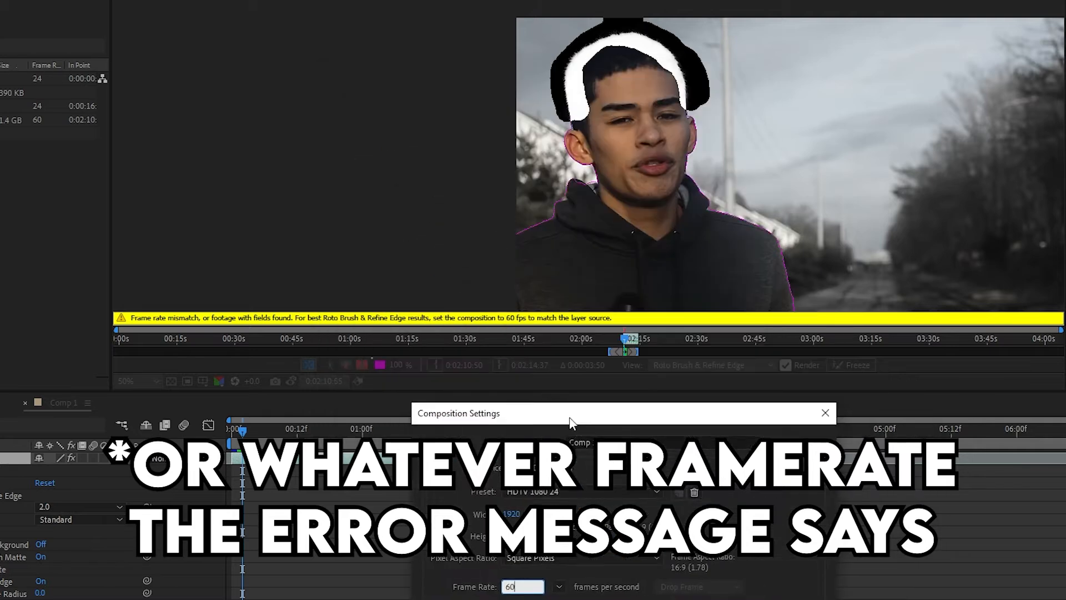
pyautogui.press('Return')
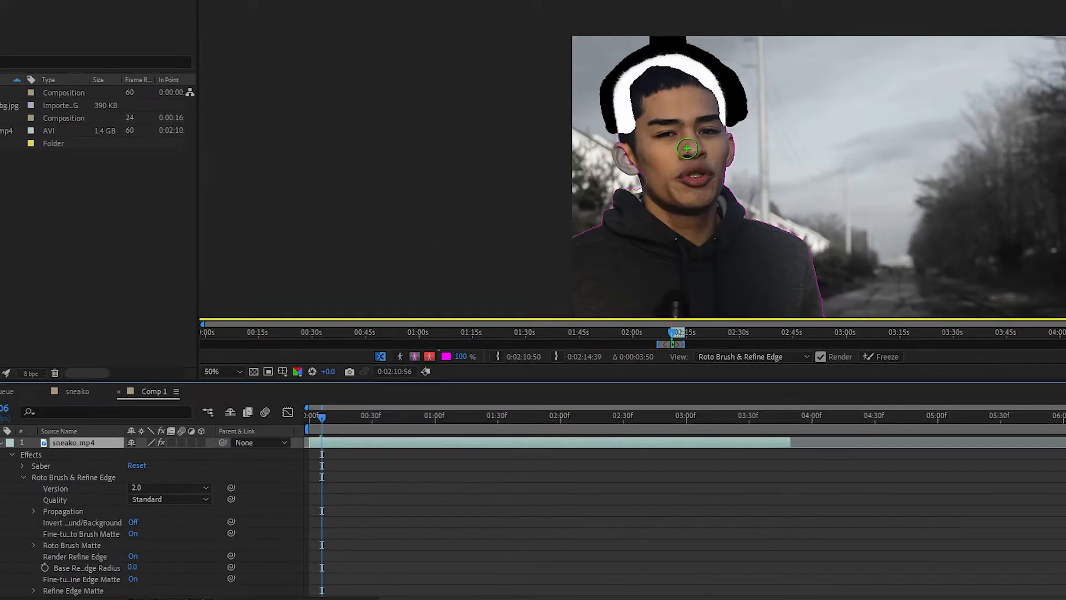
# Step: Step through frames and add Roto Brush strokes around the ear and neck to fix the matte
pyautogui.press('pageup')
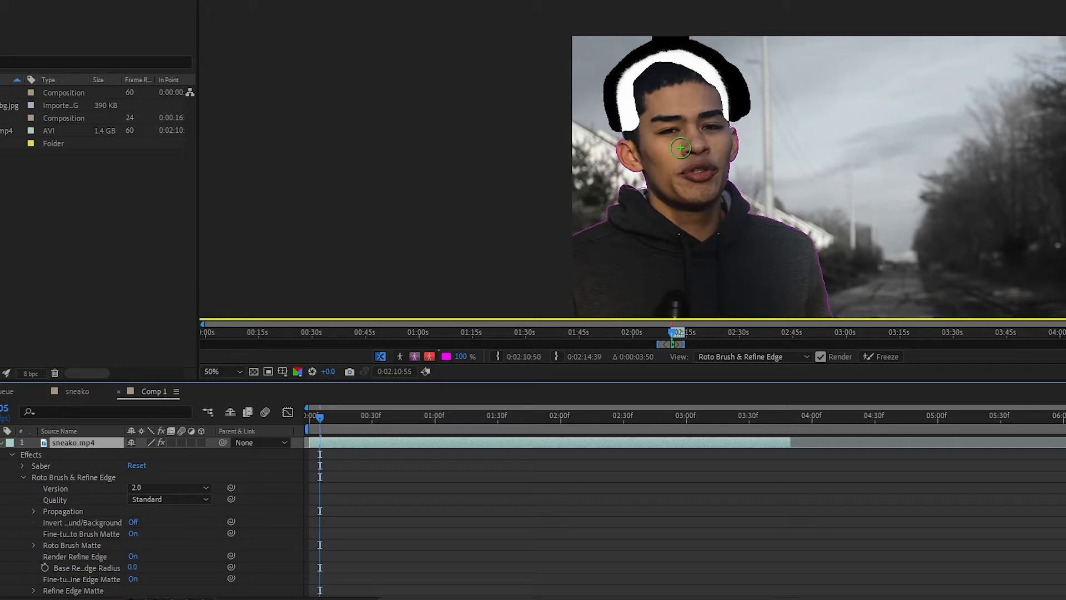
pyautogui.press('pagedown')
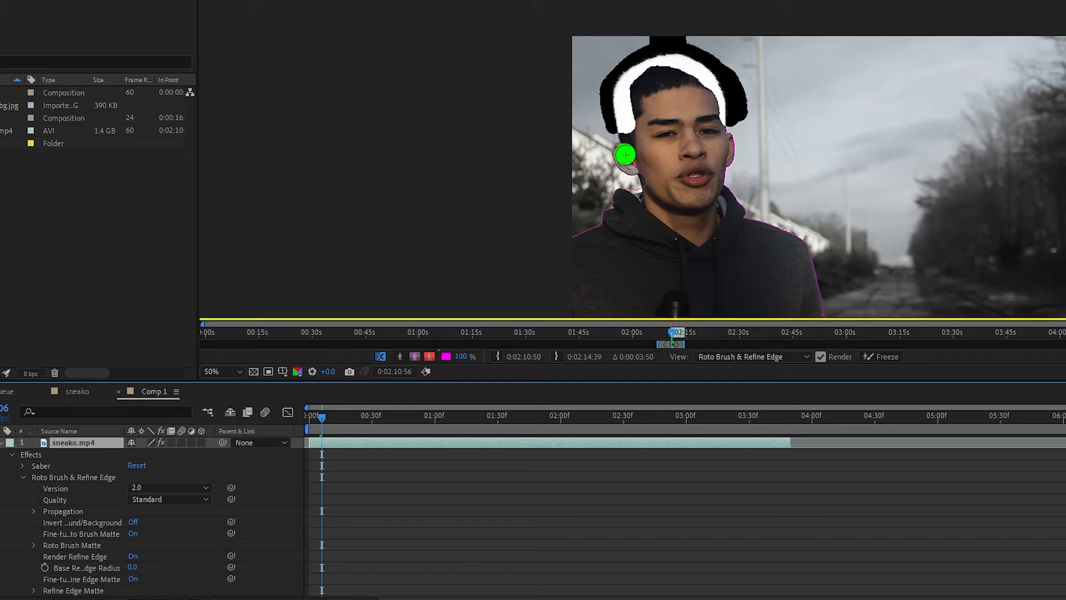
pyautogui.moveTo(625, 155)
pyautogui.mouseDown()
pyautogui.moveTo(647, 179)
pyautogui.moveTo(555, 134)
pyautogui.mouseUp()
pyautogui.scroll(2, 612, 176)
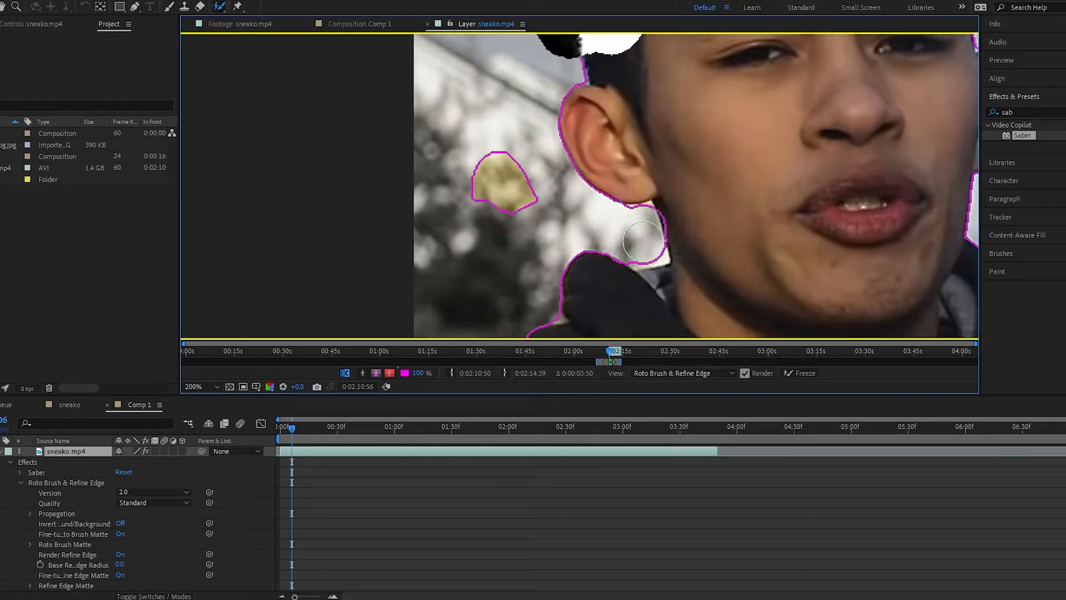
pyautogui.moveTo(644, 242); pyautogui.dragTo(667, 212)
pyautogui.moveTo(485, 133); pyautogui.dragTo(526, 217)
pyautogui.scroll(-3, 532, 154)
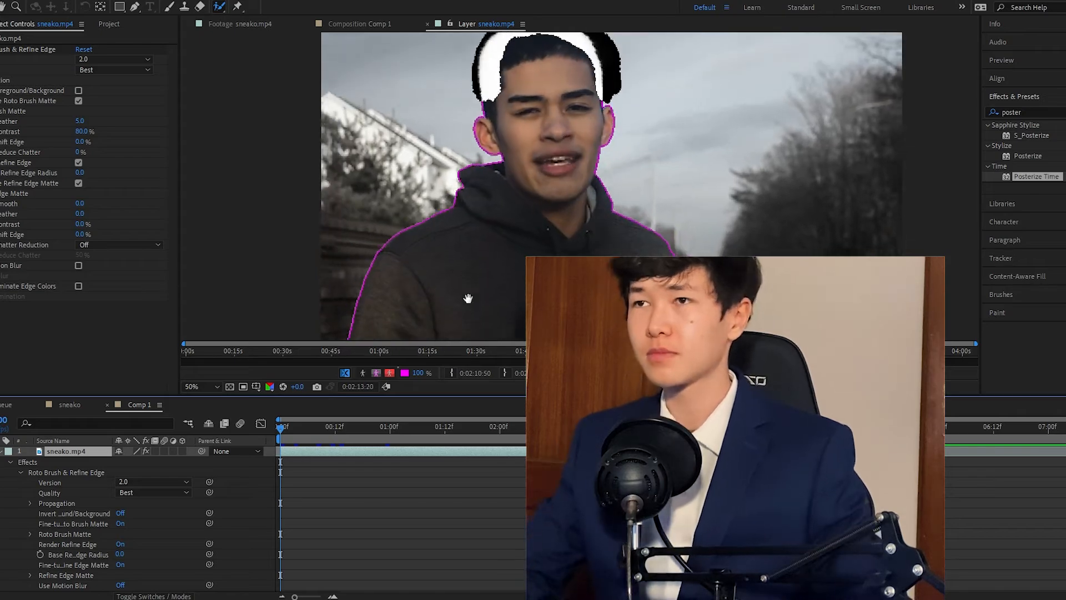
# Step: Propagate the roto through the clip and freeze the Roto Brush result
pyautogui.press('space')
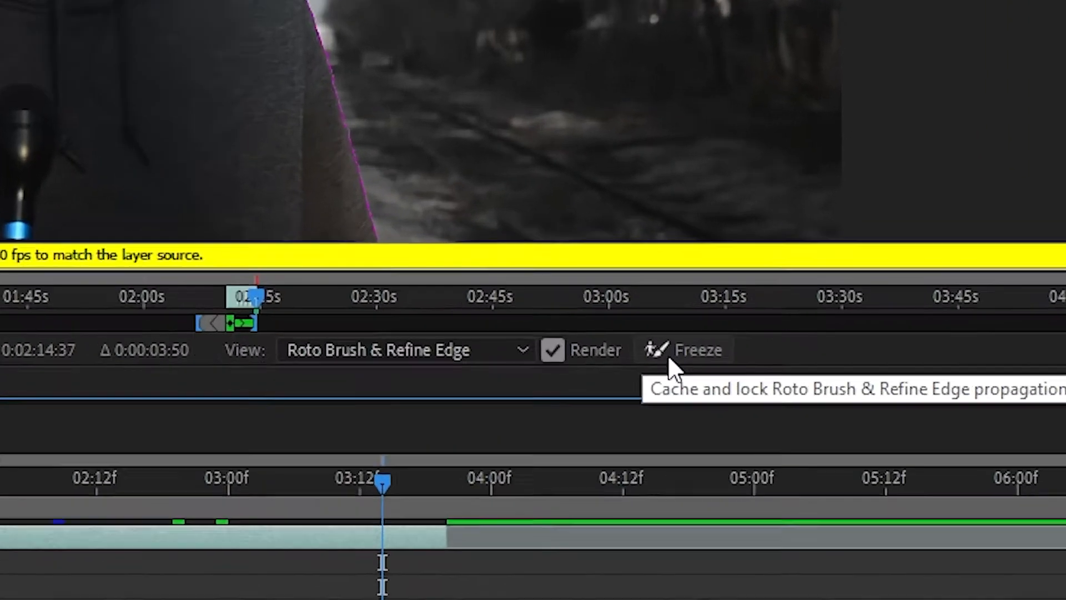
pyautogui.click(791, 378)
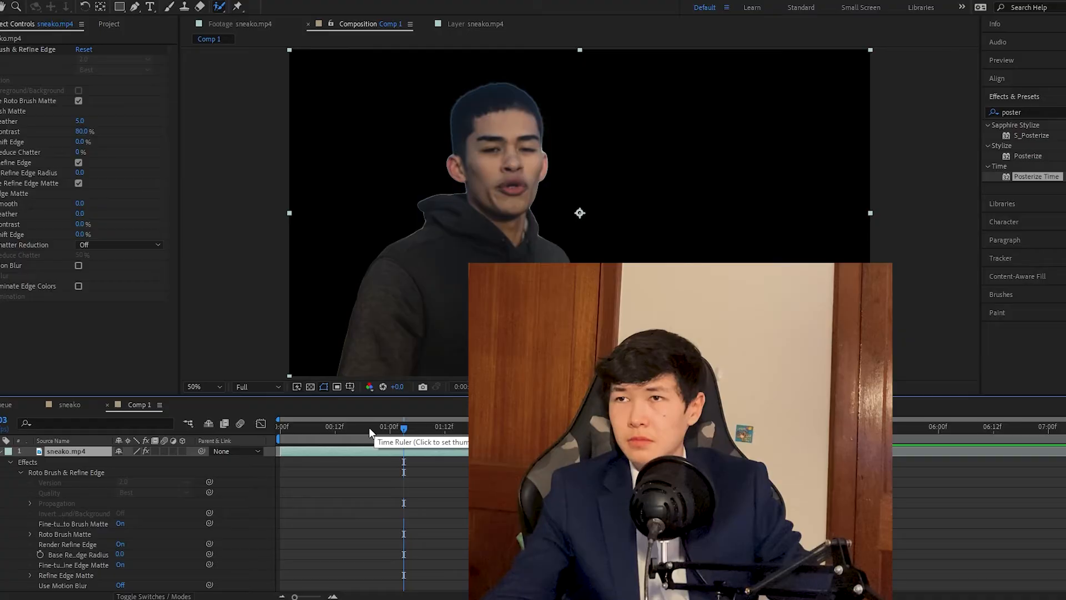
# Step: Duplicate the rotoscoped layer and delete the Roto Brush & Refine Edge effect from the lower copy
pyautogui.moveTo(368, 427); pyautogui.dragTo(289, 416)
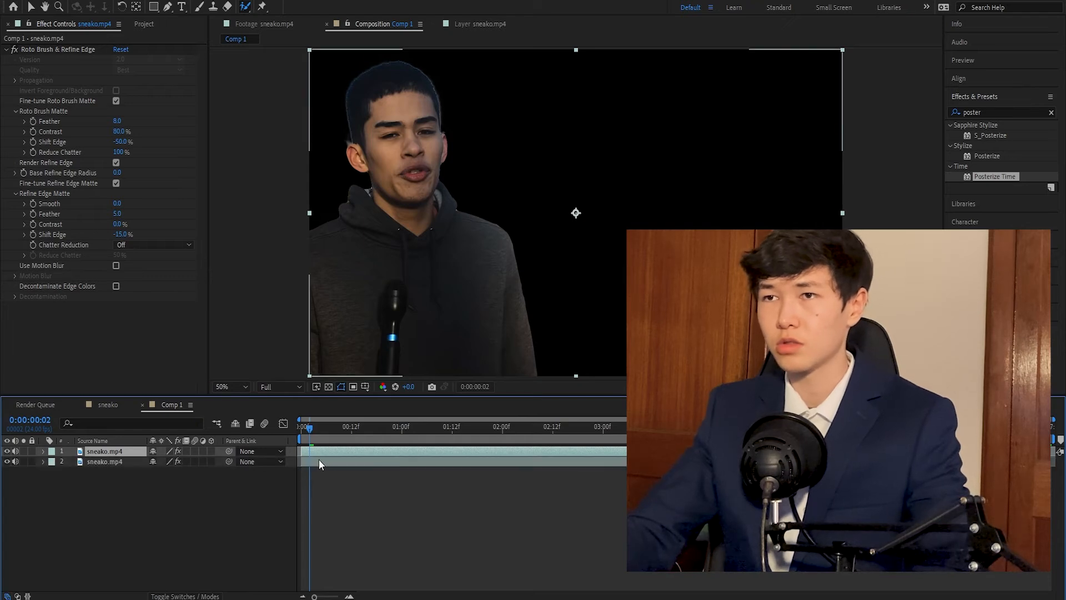
pyautogui.hotkey('ctrl', 'd')
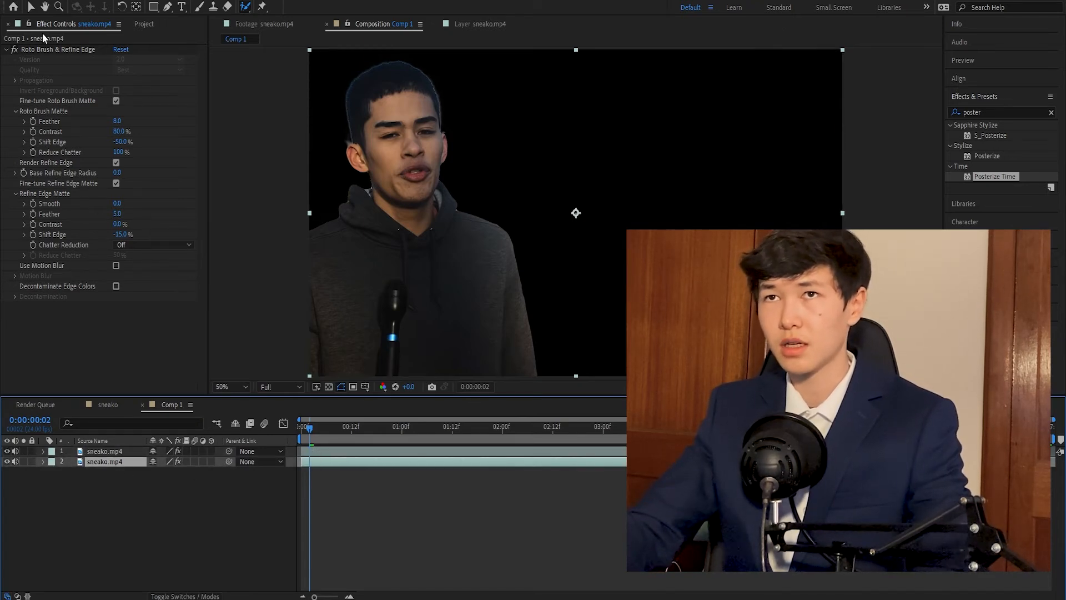
pyautogui.click(48, 49)
pyautogui.press('Delete')
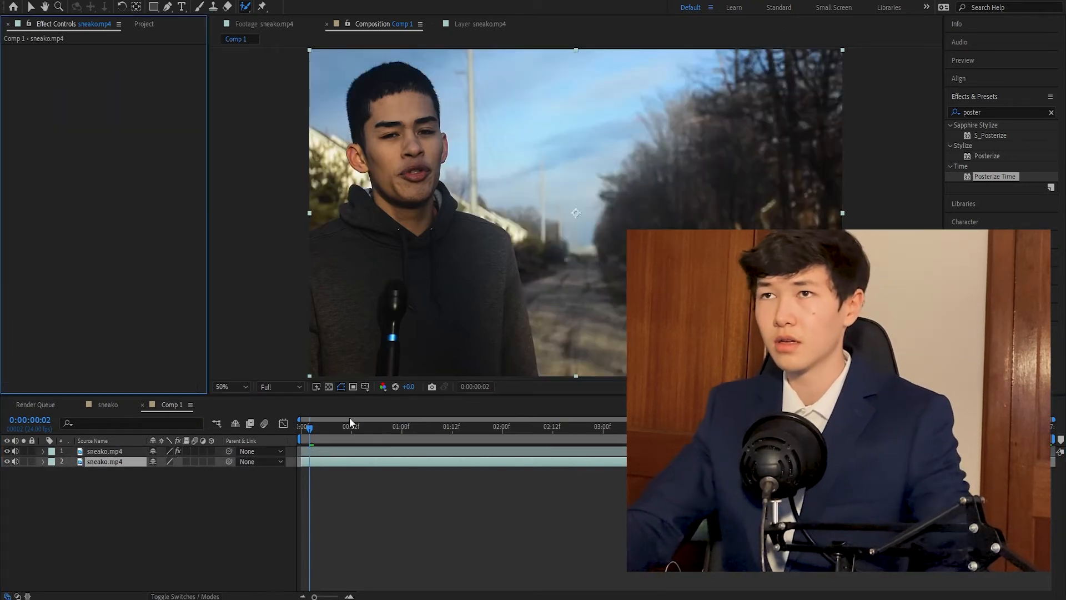
# Step: Add a text layer reading fortnite placed between the two video layers
pyautogui.click(312, 451)
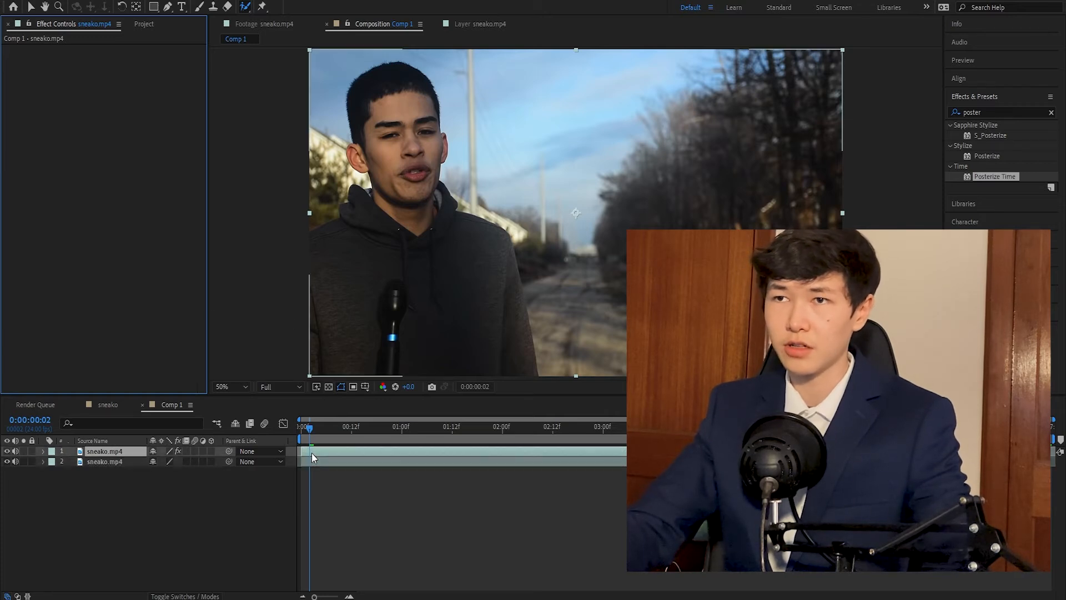
pyautogui.click(181, 8)
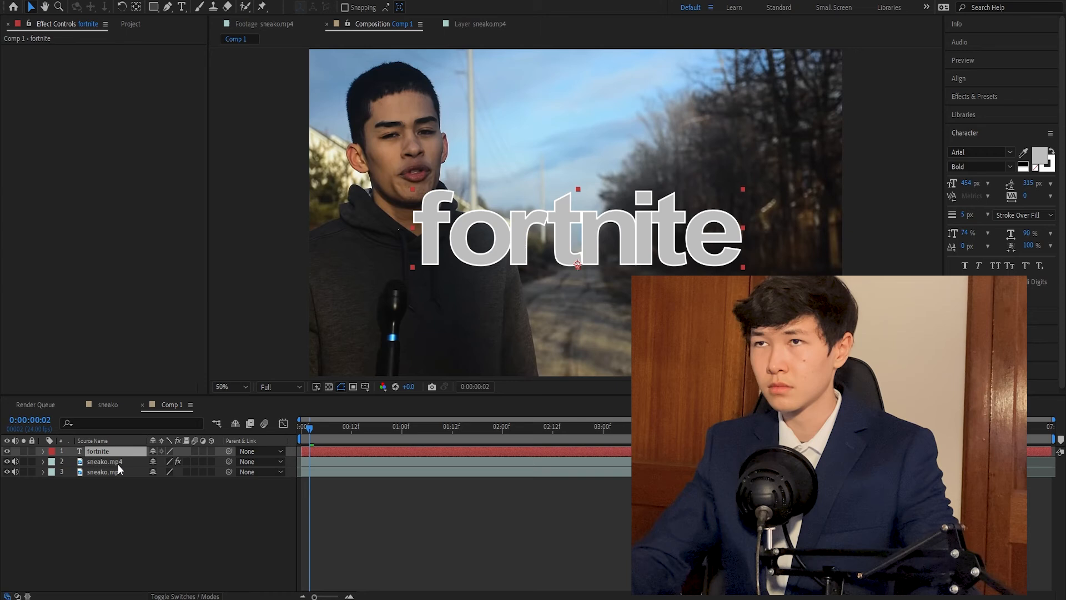
pyautogui.moveTo(118, 464); pyautogui.dragTo(118, 466)
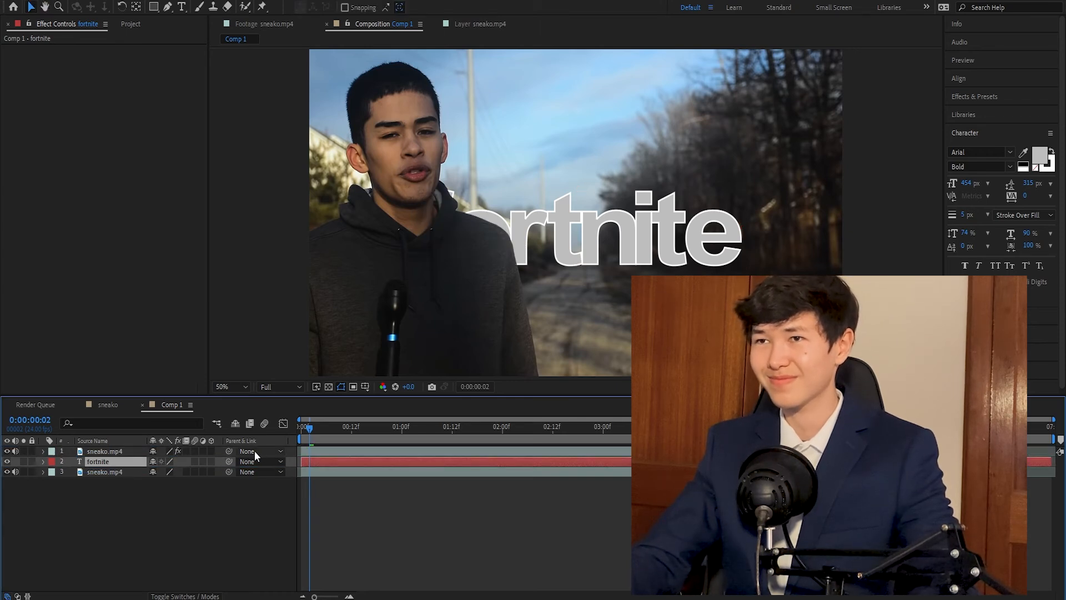
# Step: Auto-trace the top video layer to create a mask around the person
pyautogui.press('space')
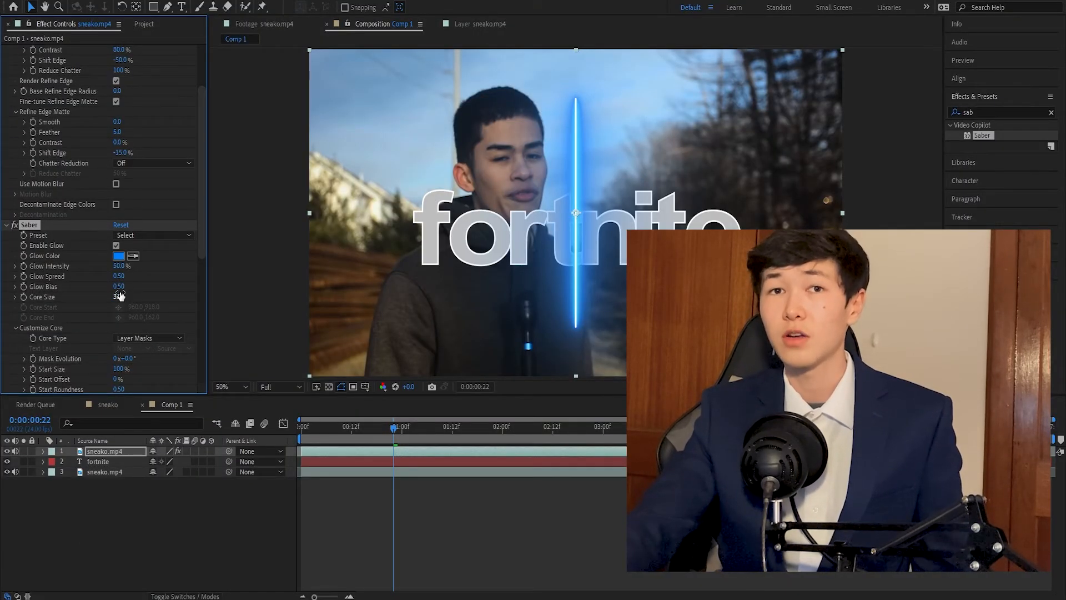
pyautogui.scroll(3, 93, 198)
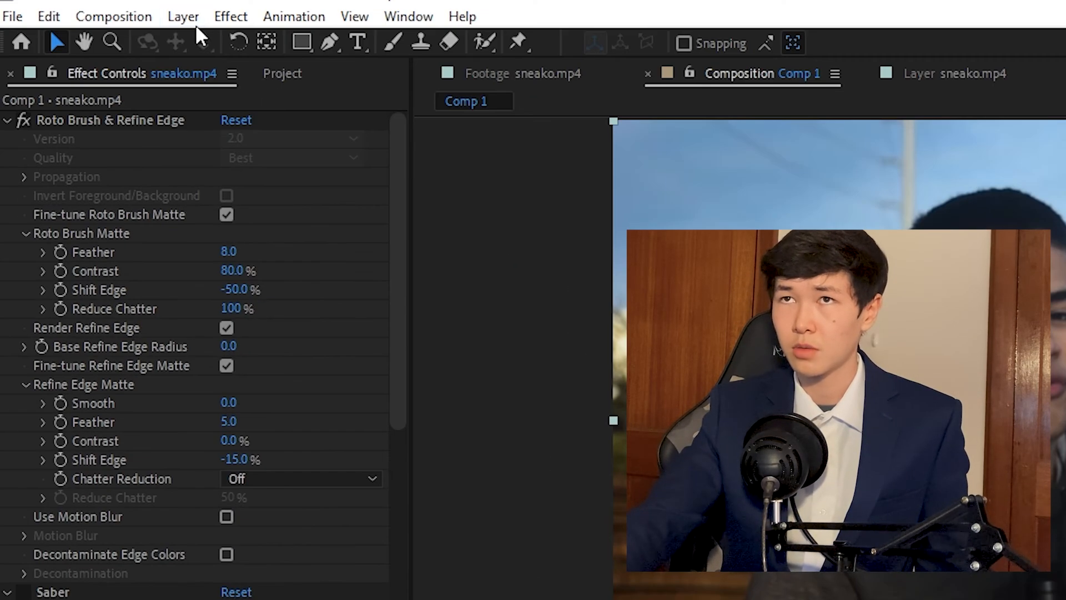
pyautogui.click(184, 16)
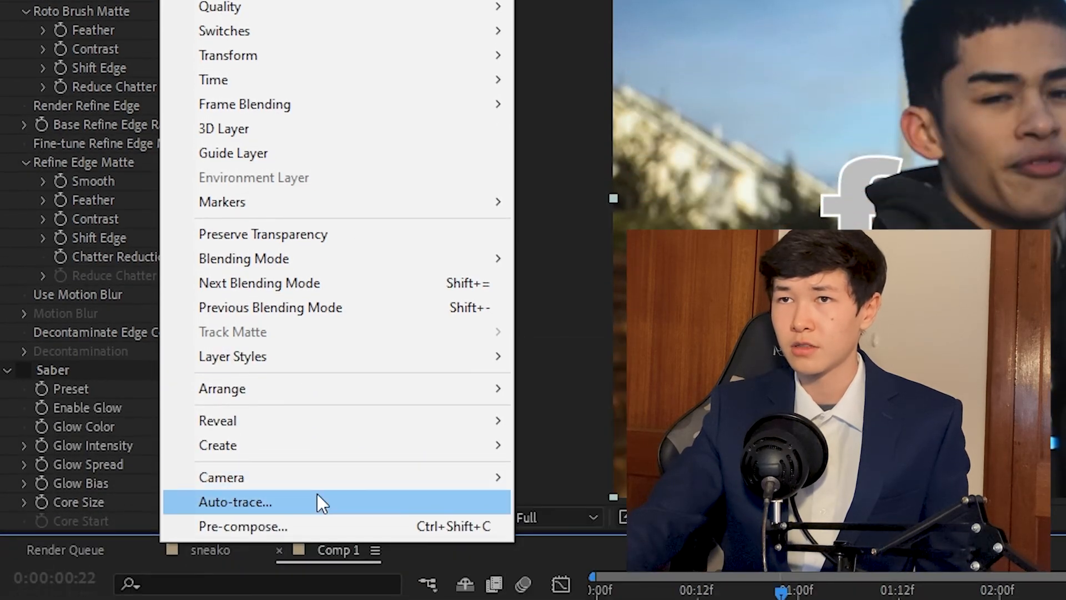
pyautogui.click(318, 494)
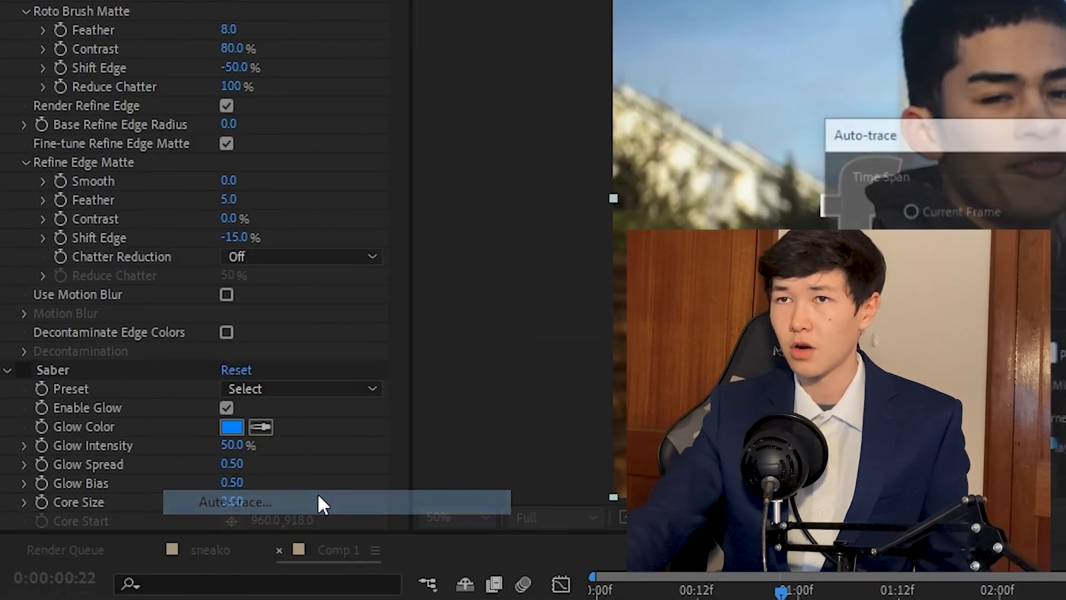
pyautogui.click(560, 387)
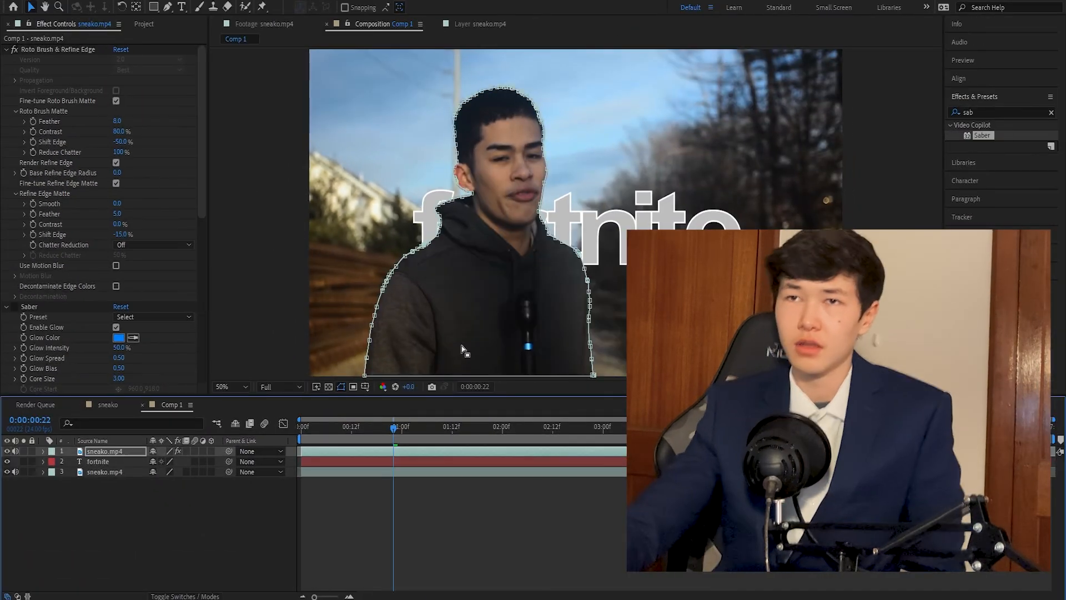
# Step: Expand the top layer's masks and enable the Saber effect so it glows along the traced outline
pyautogui.click(43, 450)
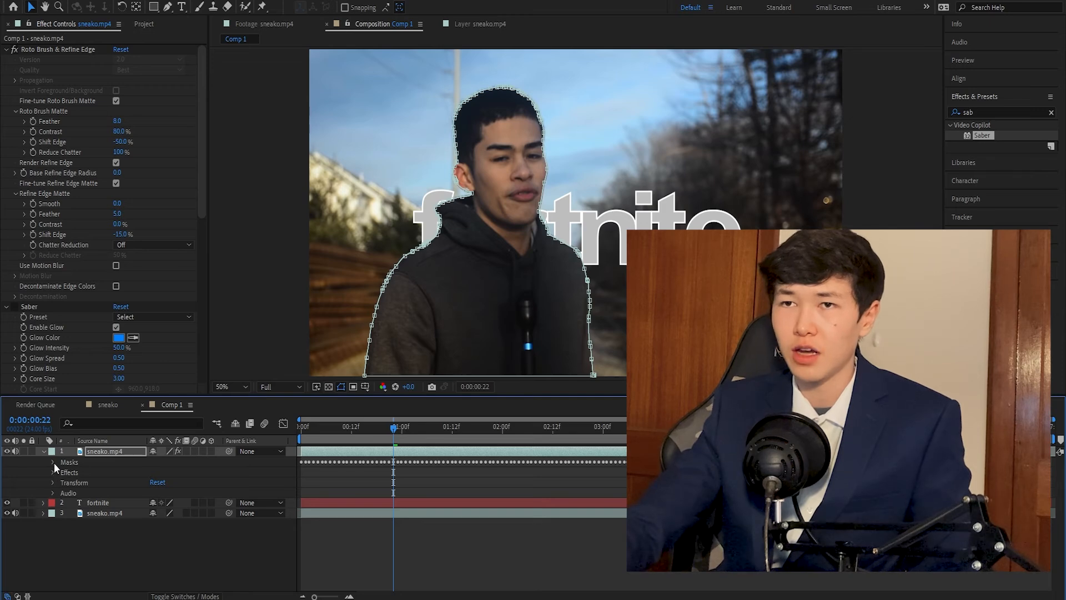
pyautogui.click(54, 462)
pyautogui.click(14, 307)
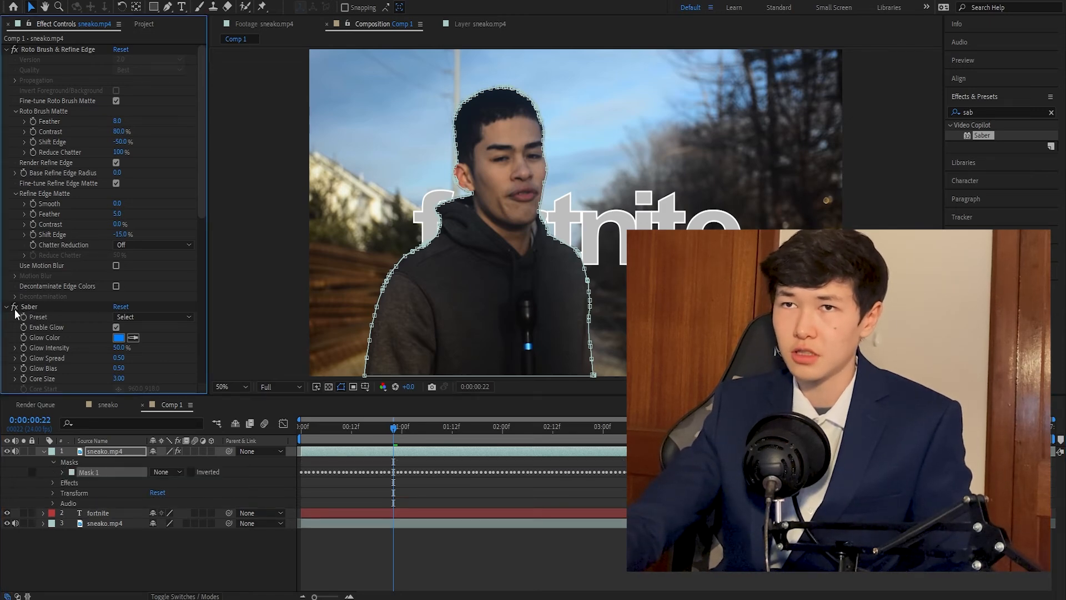
pyautogui.scroll(-1, 69, 316)
pyautogui.scroll(-1, 70, 319)
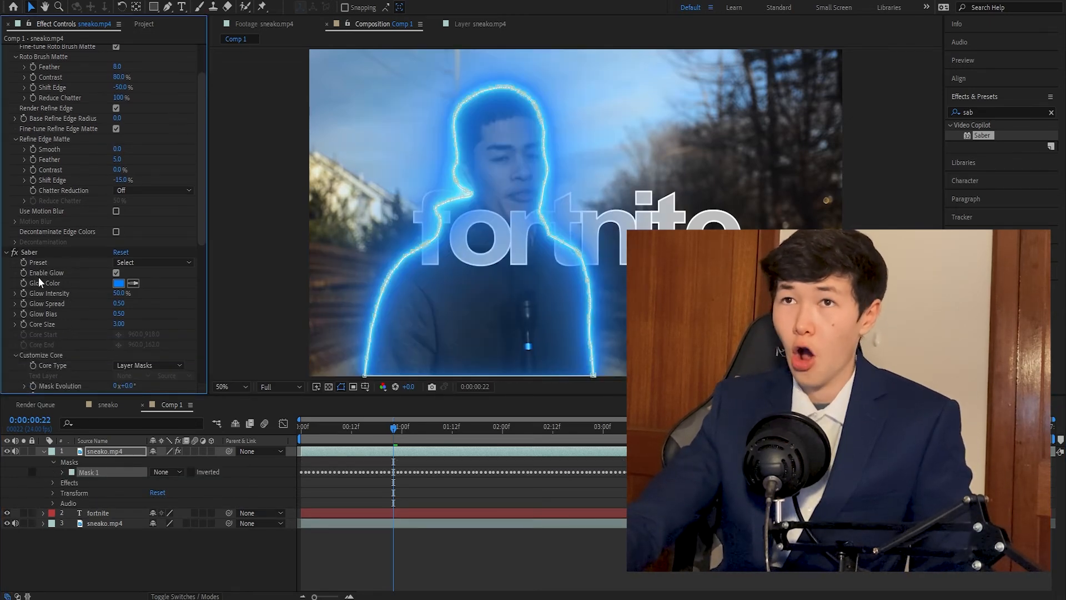